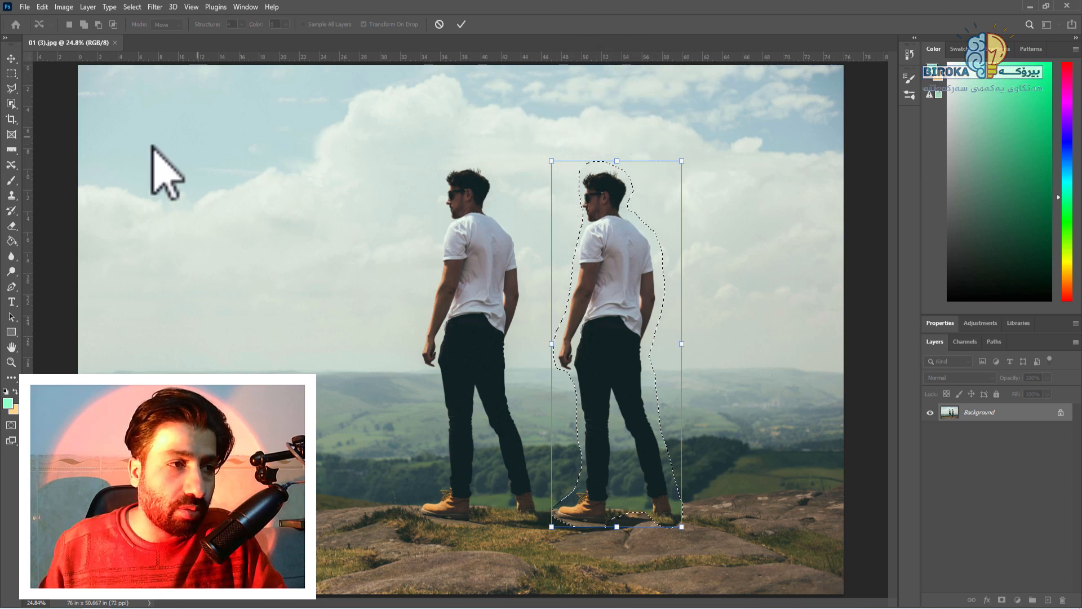
# Finish moving the man in 01 (3).jpg by switching to the Move tool and clearing the selection around him.
pyautogui.click(11, 58)
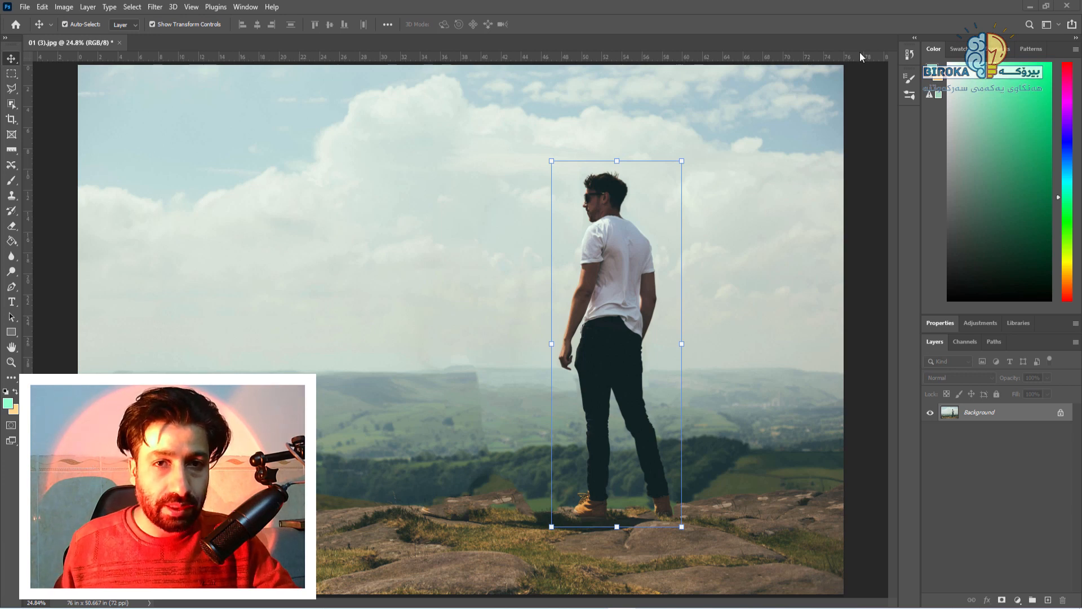
pyautogui.click(762, 222)
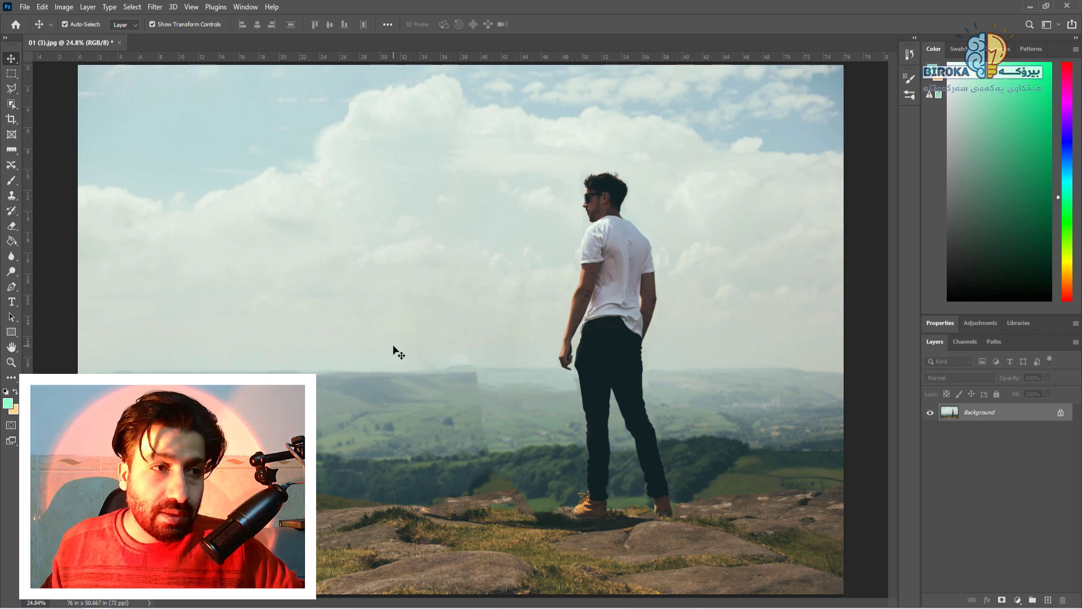
# Activate the Content-Aware Move tool for 01 (4).jpg and set its mode to Extend.
pyautogui.click(11, 165)
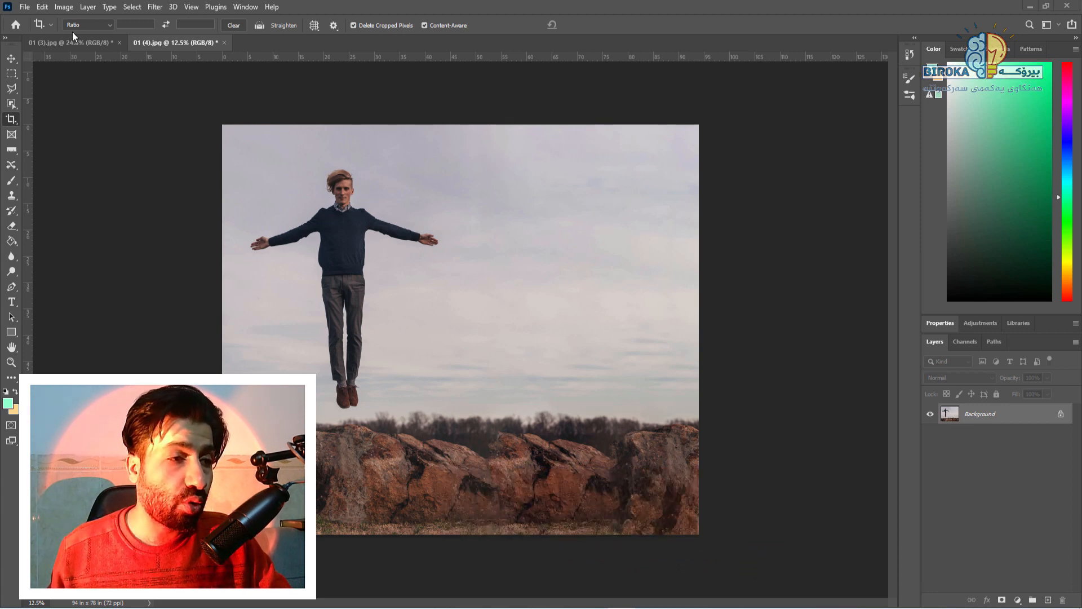
pyautogui.click(13, 169)
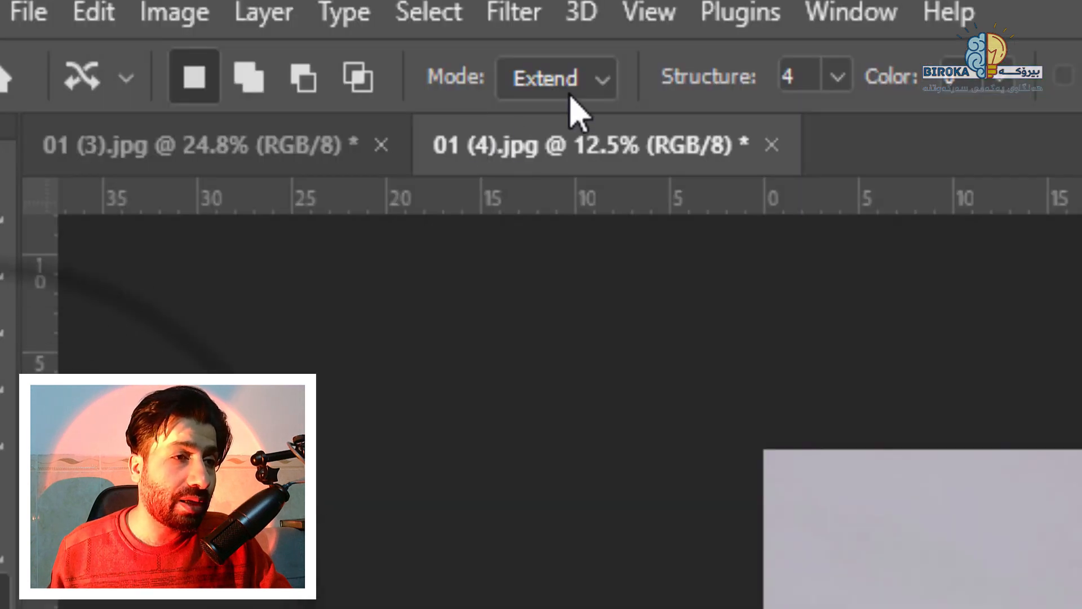
pyautogui.click(170, 24)
pyautogui.click(585, 151)
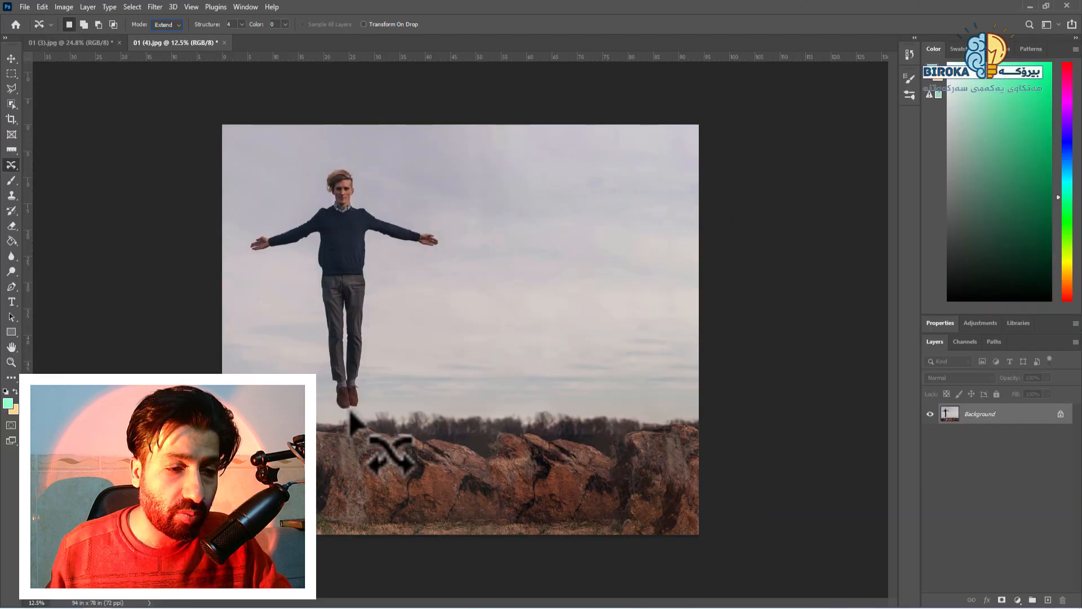
# Outline the floating man loosely with a closed freehand selection, from his shoes around both arms and his head.
pyautogui.click(348, 412)
pyautogui.moveTo(348, 411)
pyautogui.mouseDown()
pyautogui.moveTo(327, 405)
pyautogui.moveTo(316, 266)
pyautogui.moveTo(301, 241)
pyautogui.mouseUp()
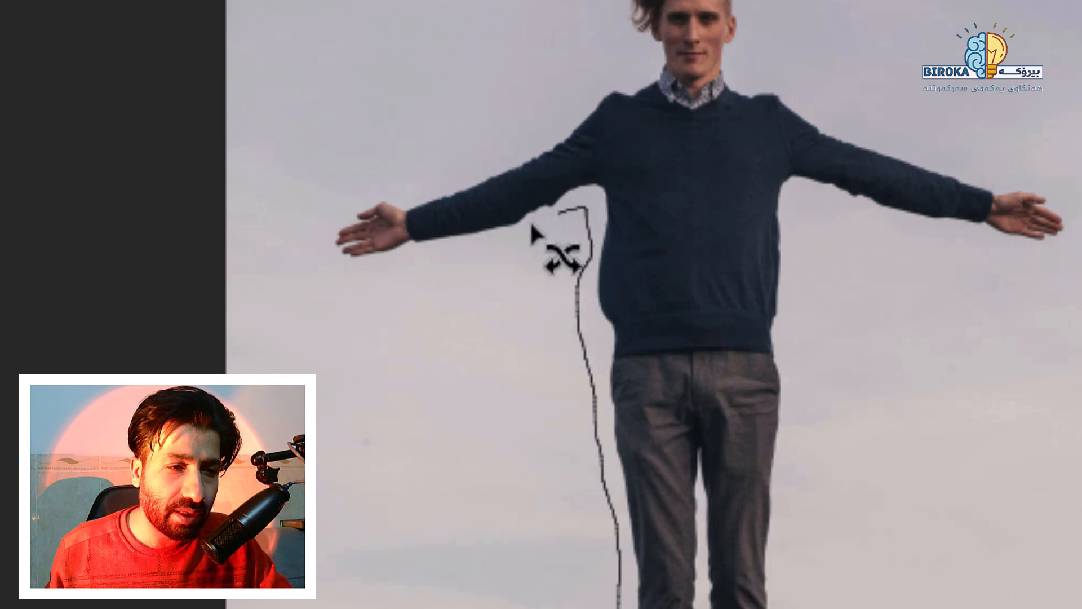
pyautogui.moveTo(532, 225)
pyautogui.mouseDown()
pyautogui.moveTo(340, 273)
pyautogui.moveTo(314, 229)
pyautogui.moveTo(620, 80)
pyautogui.moveTo(616, 29)
pyautogui.moveTo(332, 163)
pyautogui.moveTo(363, 179)
pyautogui.moveTo(360, 198)
pyautogui.moveTo(446, 243)
pyautogui.moveTo(432, 255)
pyautogui.moveTo(367, 251)
pyautogui.moveTo(357, 414)
pyautogui.mouseUp()
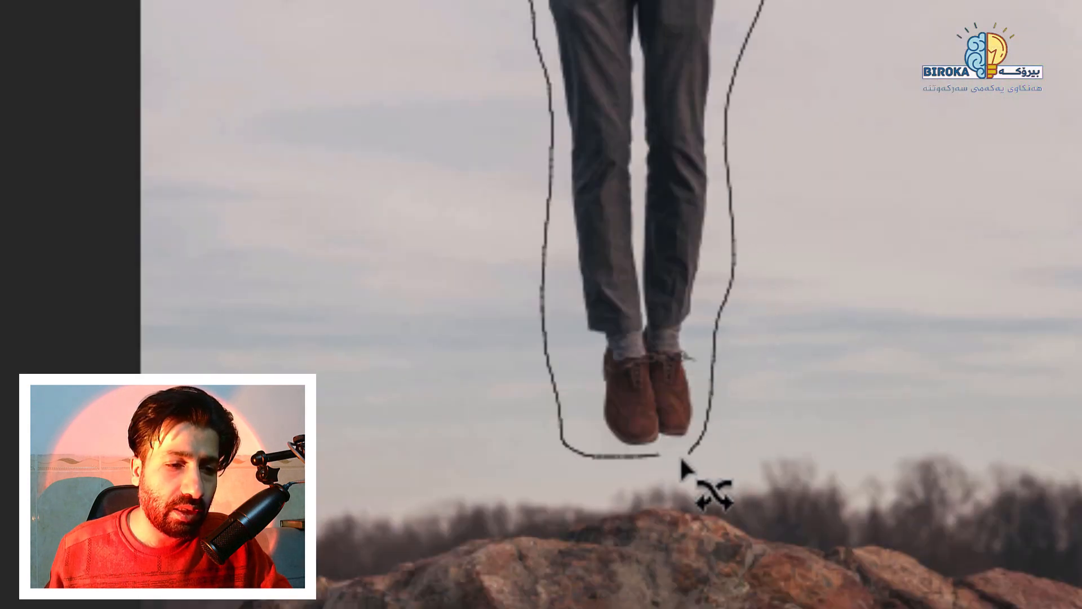
pyautogui.moveTo(681, 460); pyautogui.dragTo(654, 456)
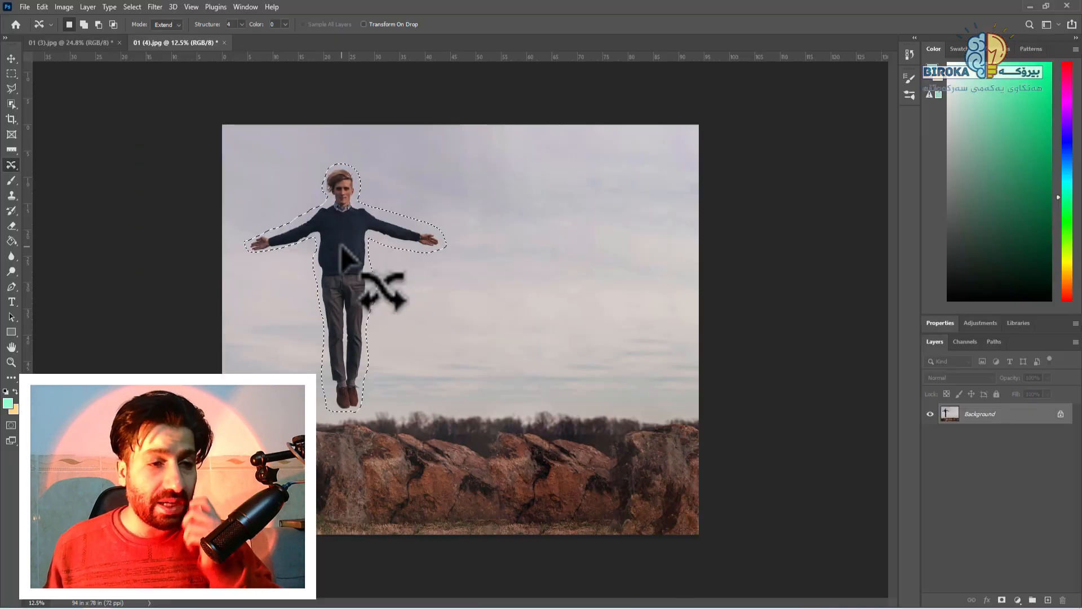
# Try placing a copy of the outlined man about 40 in to the right in the sky, and undo it.
pyautogui.moveTo(340, 260); pyautogui.dragTo(544, 269)
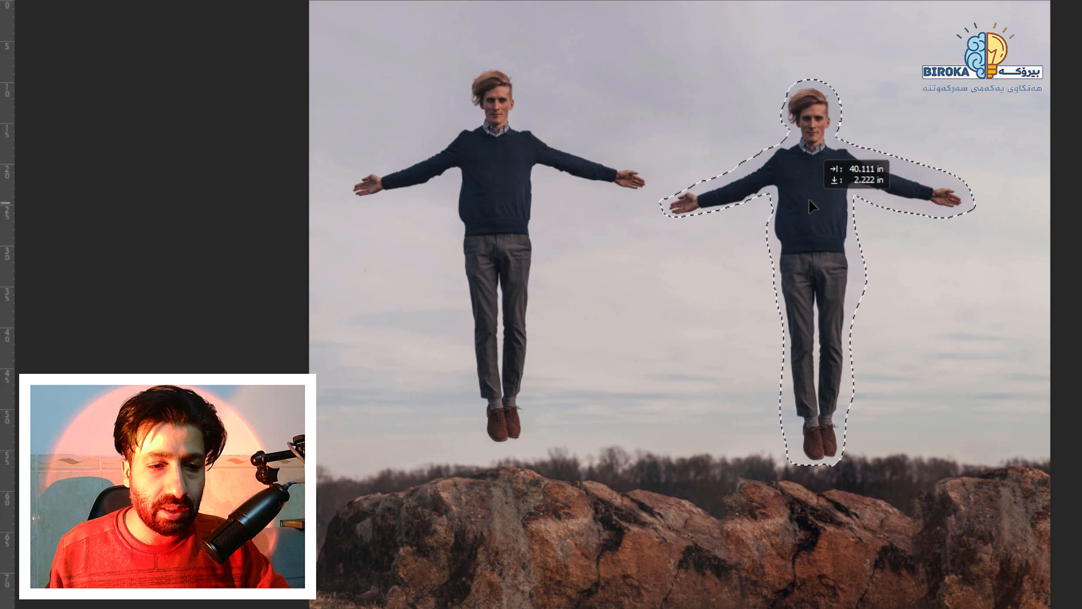
pyautogui.moveTo(812, 206); pyautogui.dragTo(813, 191)
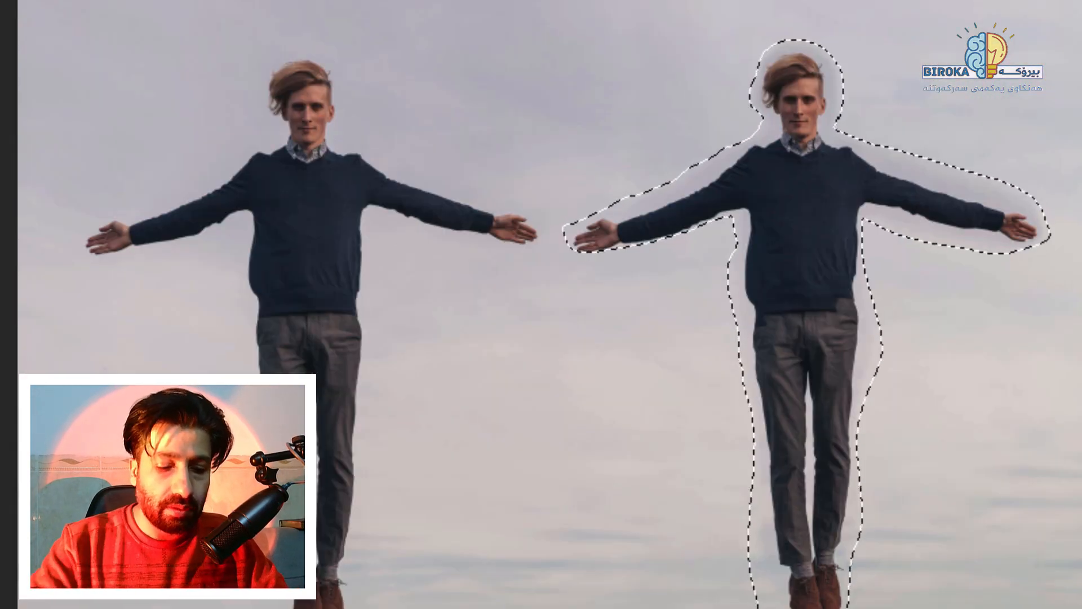
pyautogui.hotkey('ctrl', 'd')
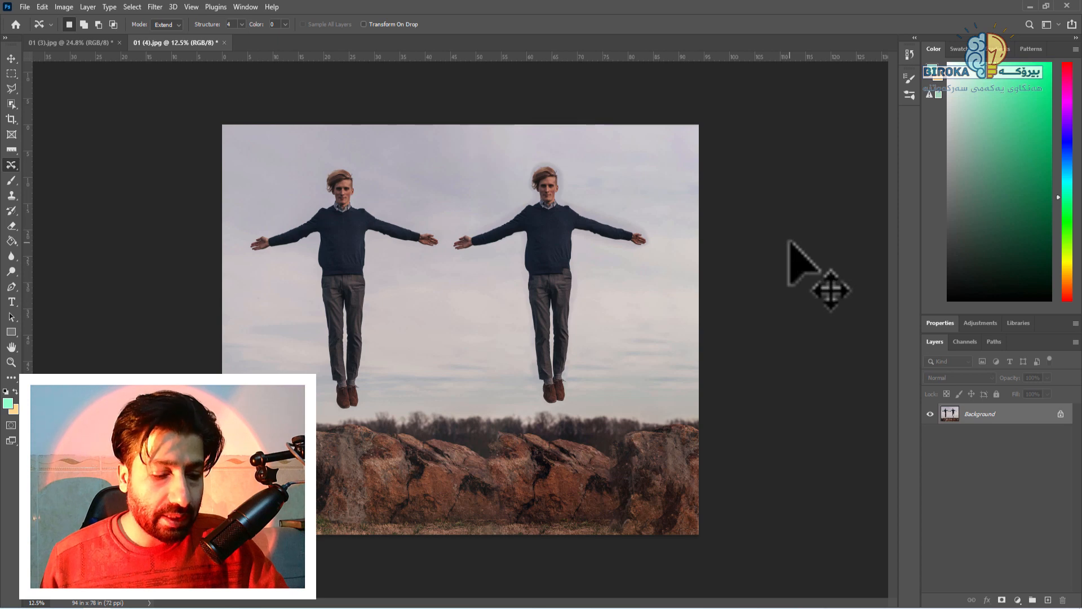
pyautogui.hotkey('ctrl', 'z')
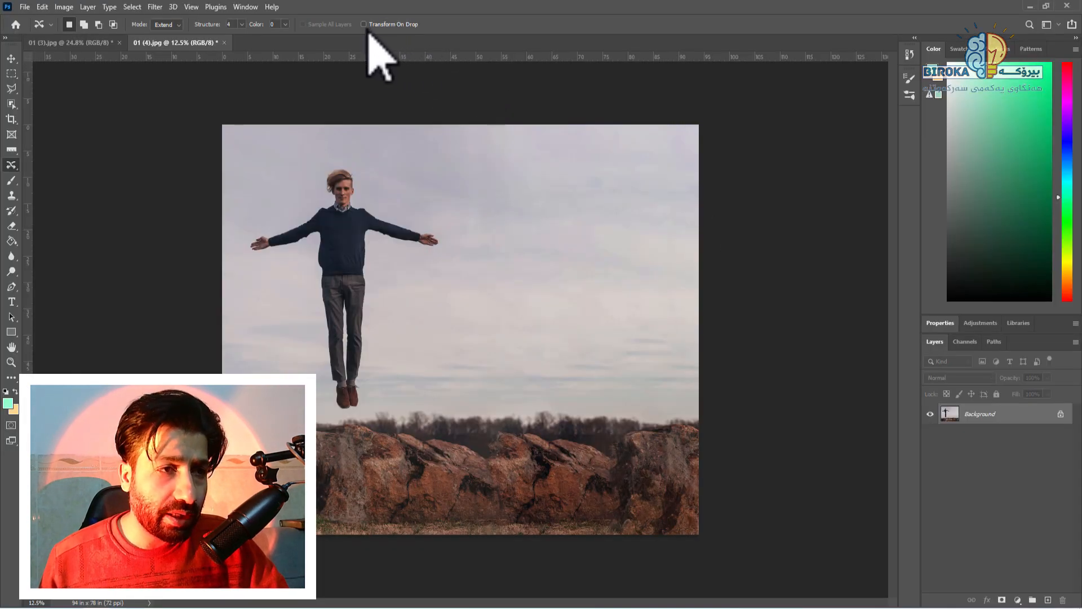
# Enable Transform On Drop for the Content-Aware Move tool and switch to the Polygonal Lasso Tool.
pyautogui.click(364, 25)
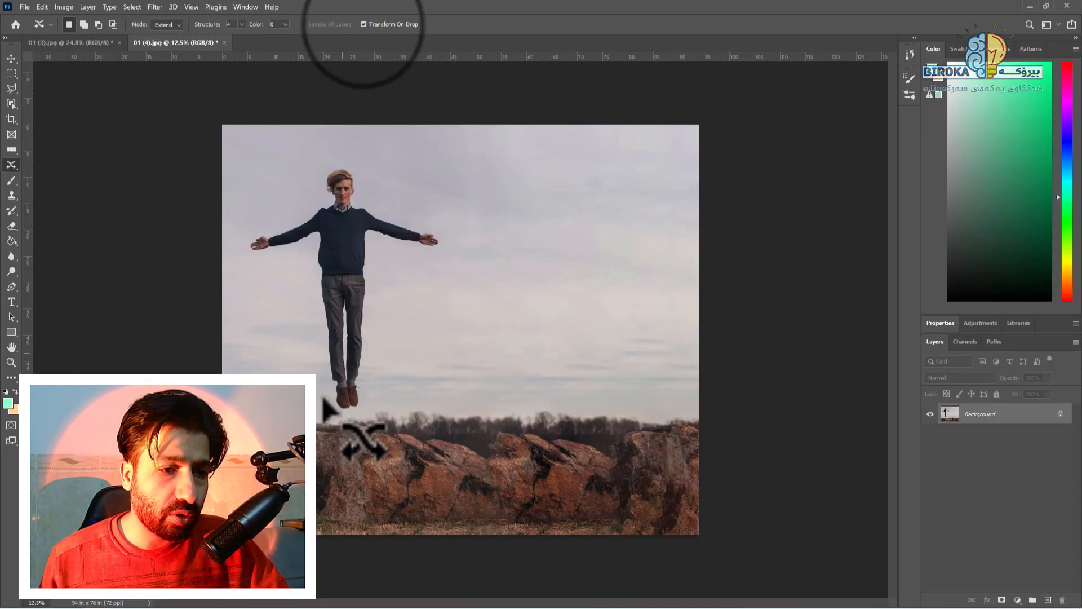
pyautogui.click(11, 88)
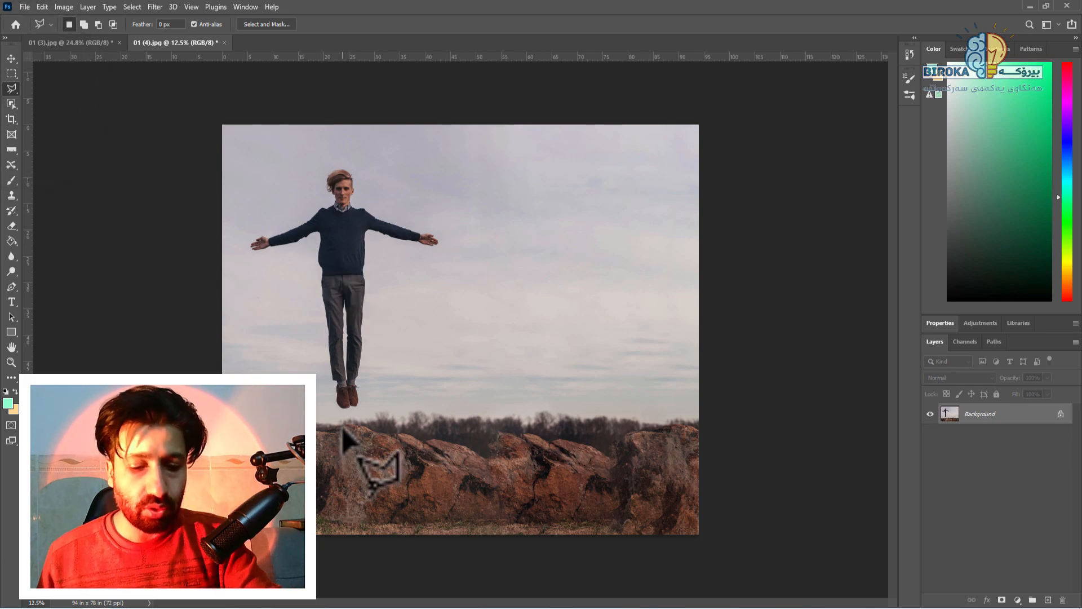
pyautogui.hotkey('ctrl', '+')
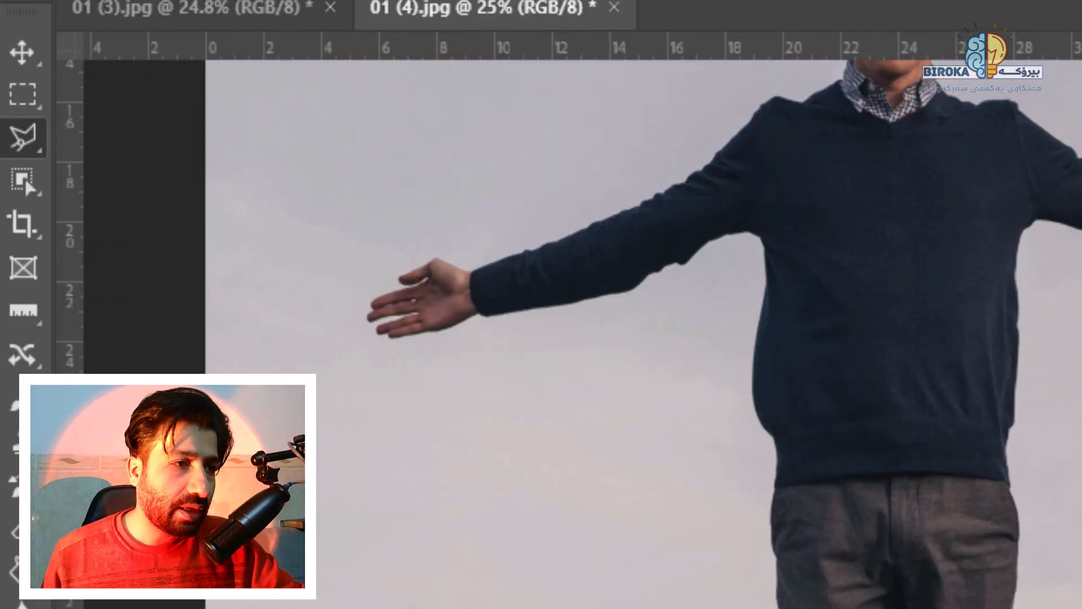
pyautogui.moveTo(395, 338); pyautogui.dragTo(456, 317)
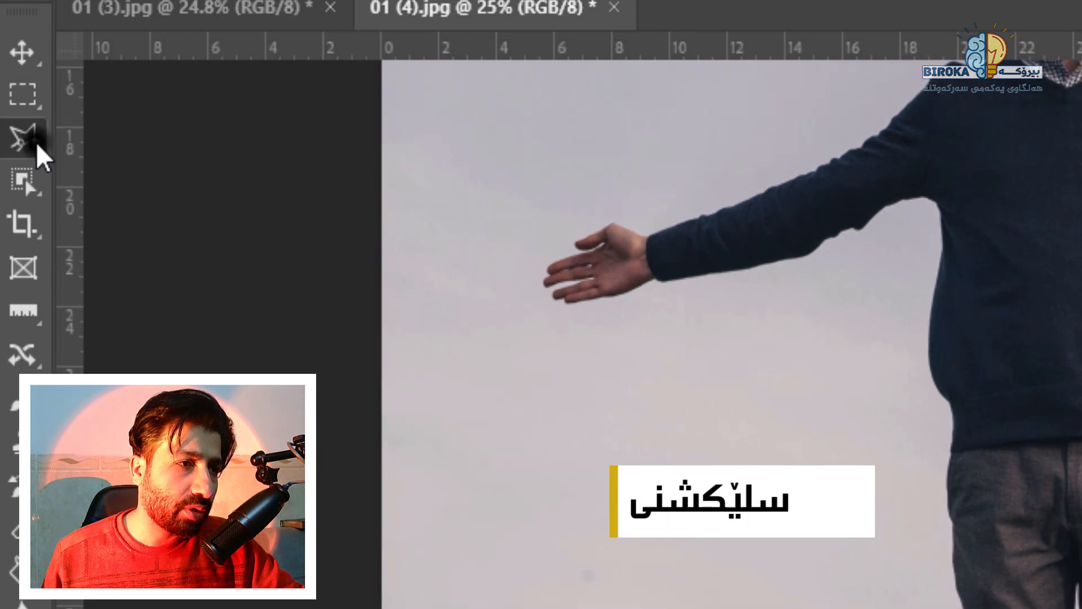
pyautogui.click(37, 145)
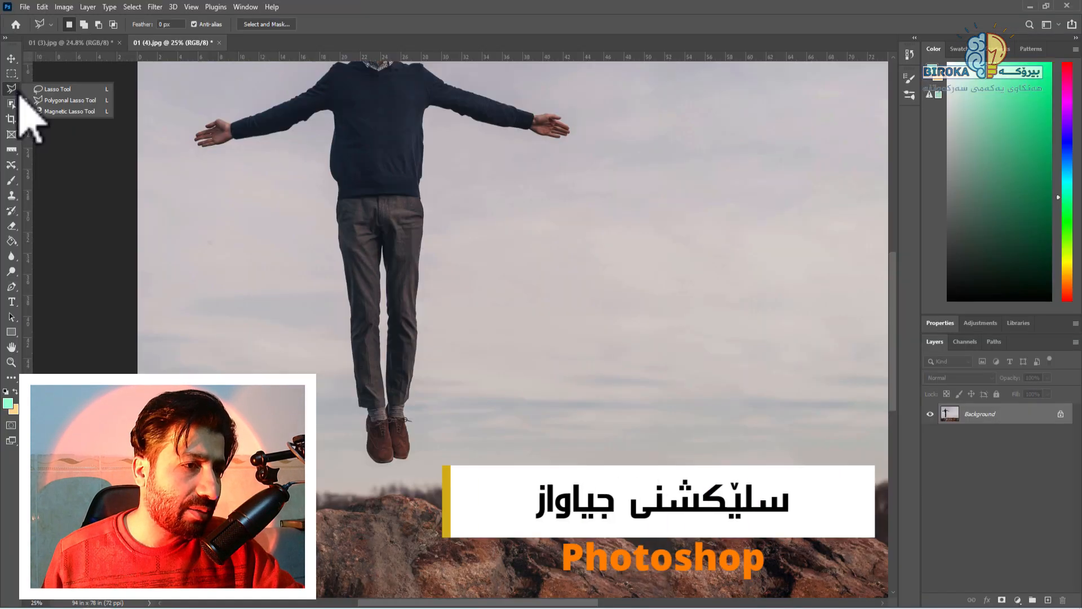
pyautogui.click(101, 171)
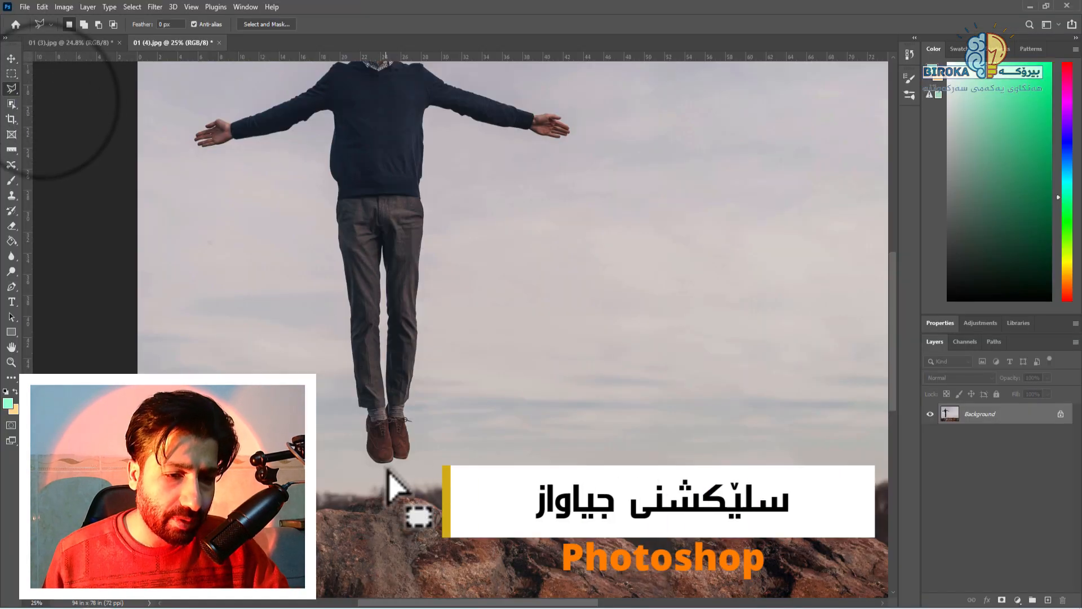
pyautogui.click(367, 471)
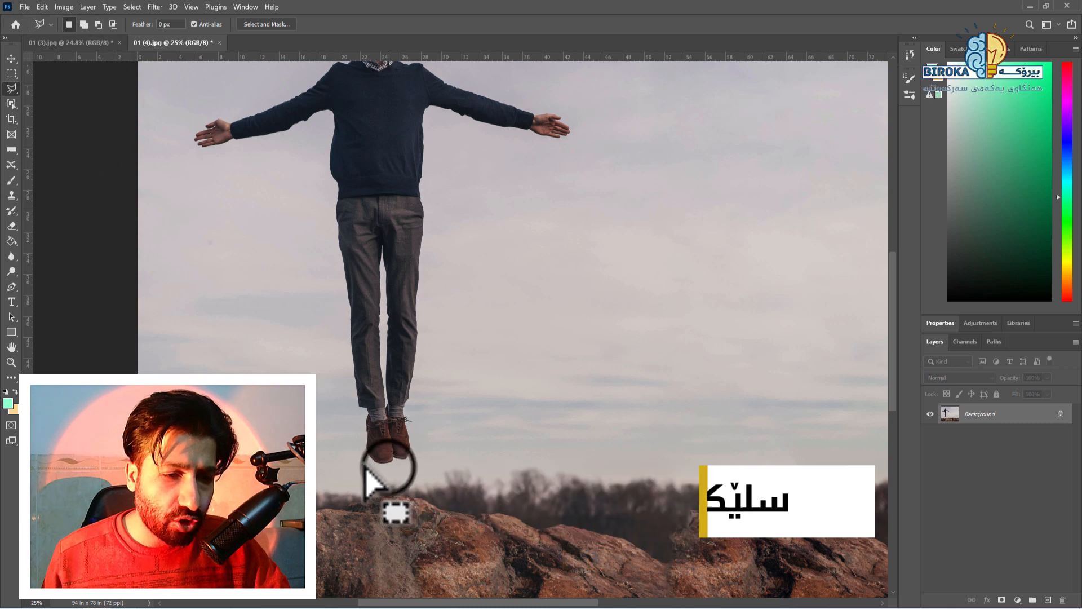
pyautogui.click(11, 88)
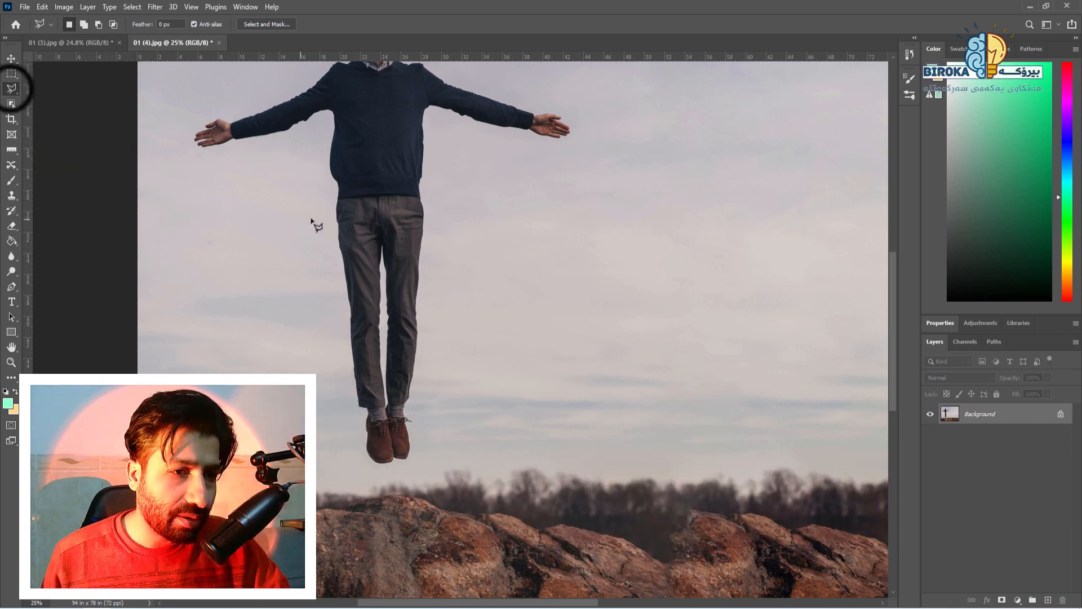
# Start a polygonal outline below the man's shoes and trace it up the left leg and torso, under the arm to the hand.
pyautogui.click(327, 114)
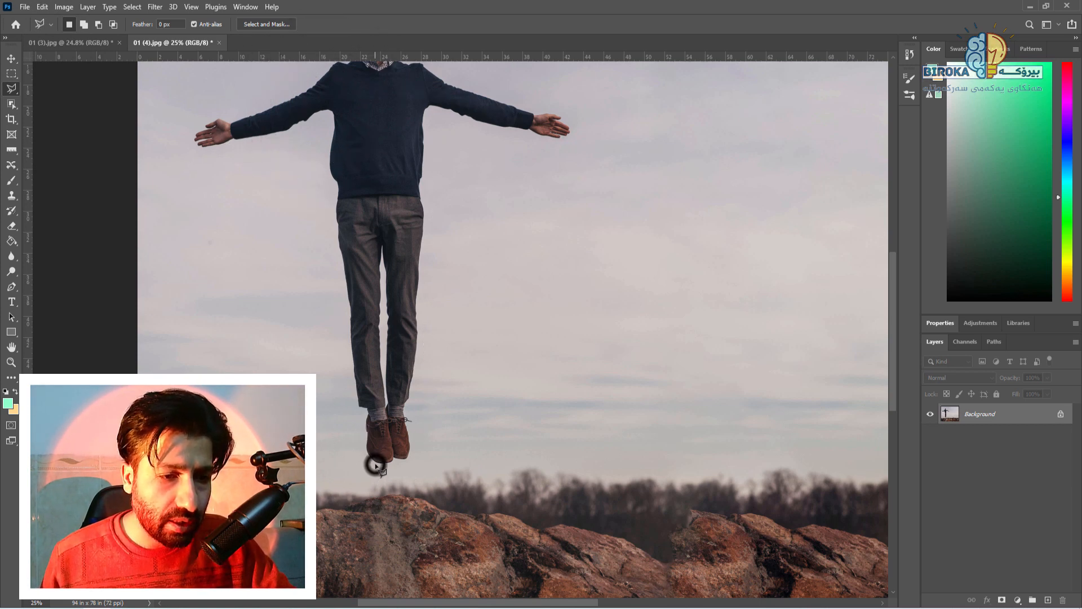
pyautogui.moveTo(373, 462); pyautogui.dragTo(359, 413)
pyautogui.moveTo(347, 389)
pyautogui.mouseDown()
pyautogui.moveTo(345, 270)
pyautogui.moveTo(324, 165)
pyautogui.moveTo(329, 118)
pyautogui.moveTo(216, 153)
pyautogui.moveTo(189, 141)
pyautogui.moveTo(226, 289)
pyautogui.mouseUp()
pyautogui.click(195, 151)
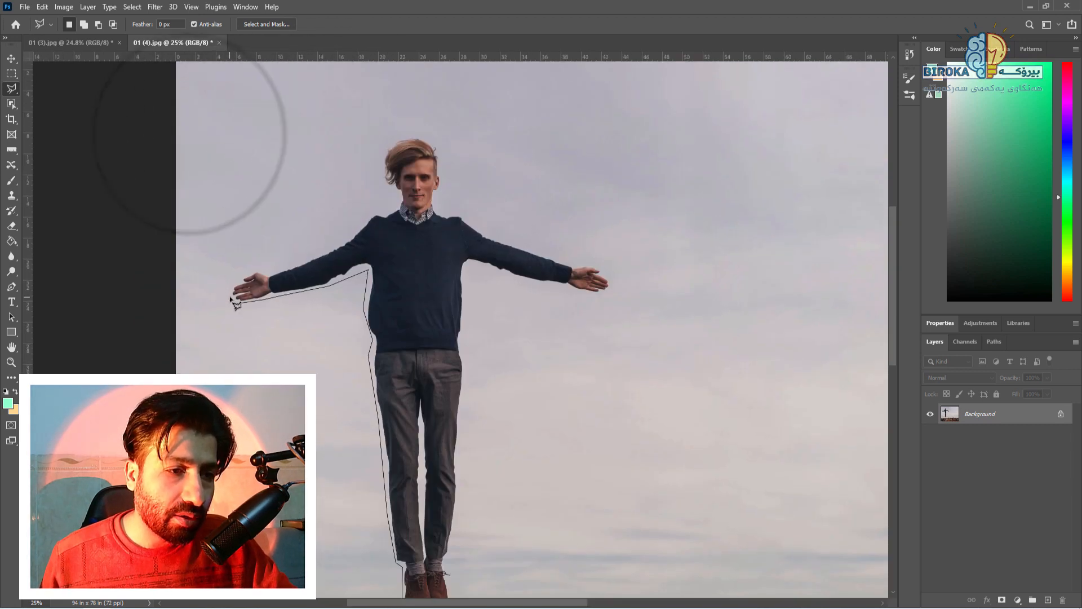
# Continue the polygonal outline around the left-hand fingers and along the upper edge of that arm toward the shoulder.
pyautogui.click(230, 296)
pyautogui.click(231, 287)
pyautogui.click(235, 281)
pyautogui.click(244, 275)
pyautogui.click(252, 271)
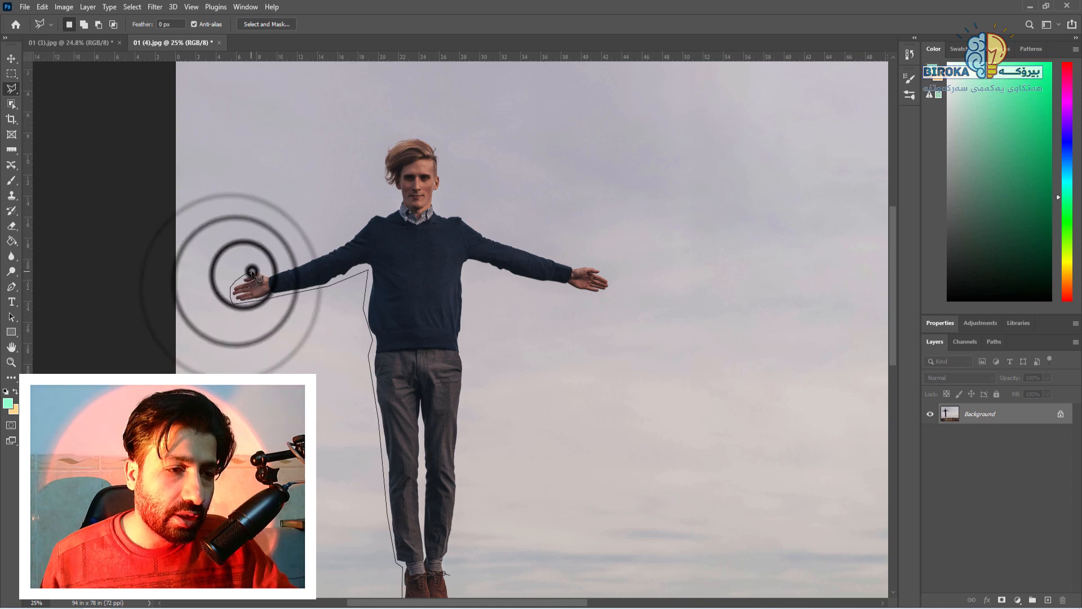
pyautogui.click(260, 268)
pyautogui.click(298, 259)
pyautogui.click(345, 228)
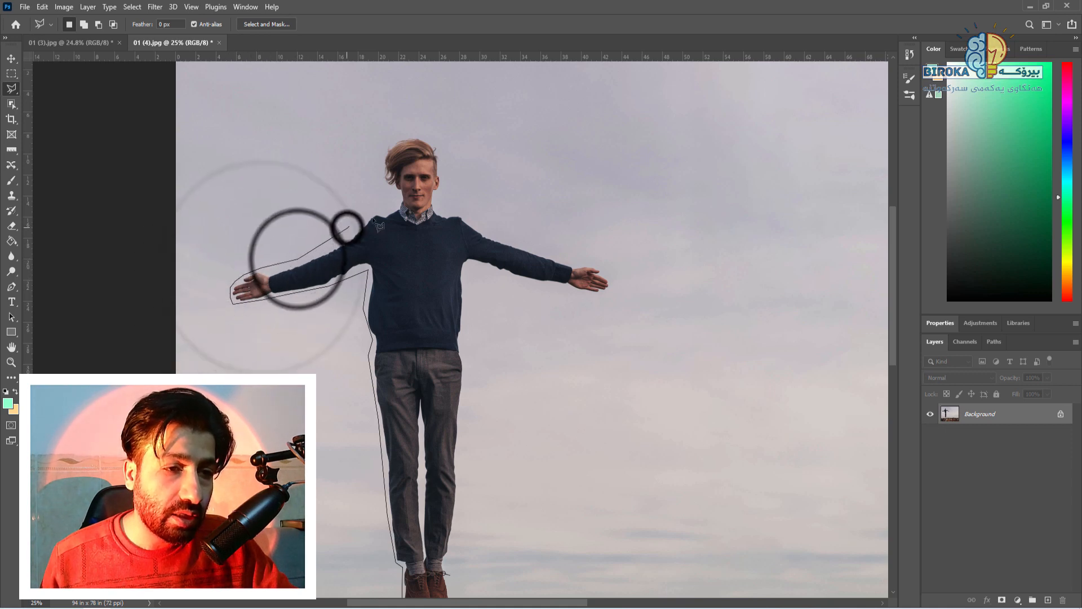
# Trace the polygonal outline over the shoulder, around the man's hair and face, and back down to the neck's other side.
pyautogui.click(384, 207)
pyautogui.click(396, 195)
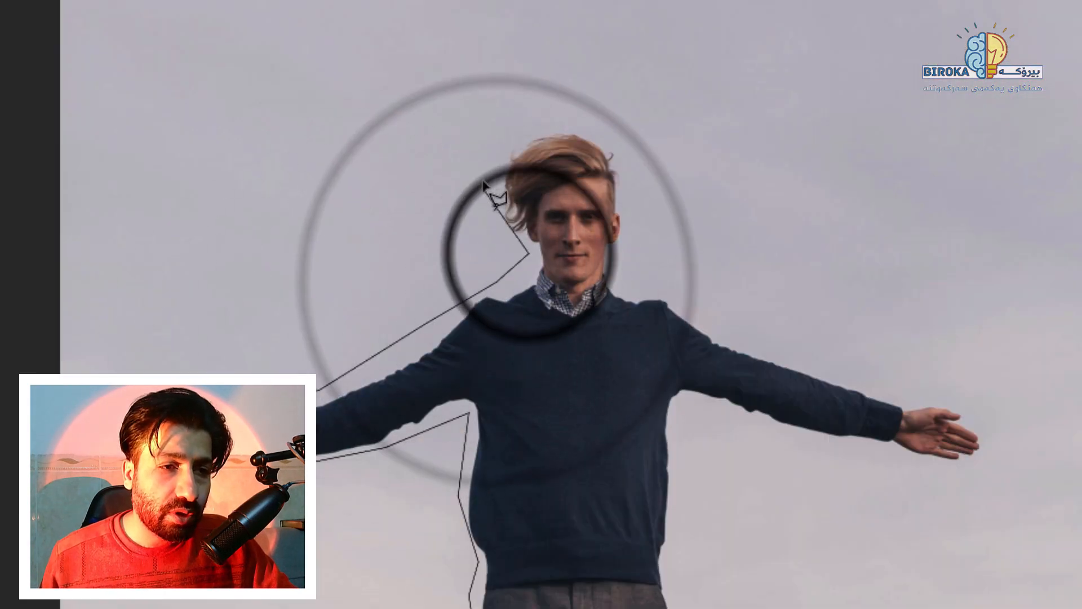
pyautogui.click(489, 211)
pyautogui.click(497, 151)
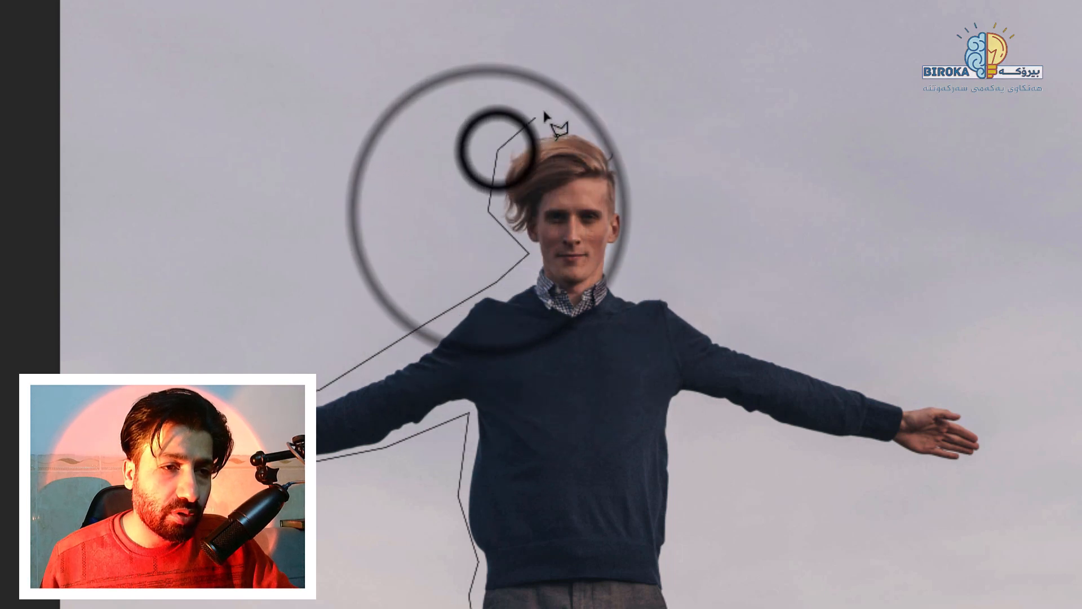
pyautogui.click(560, 122)
pyautogui.click(590, 121)
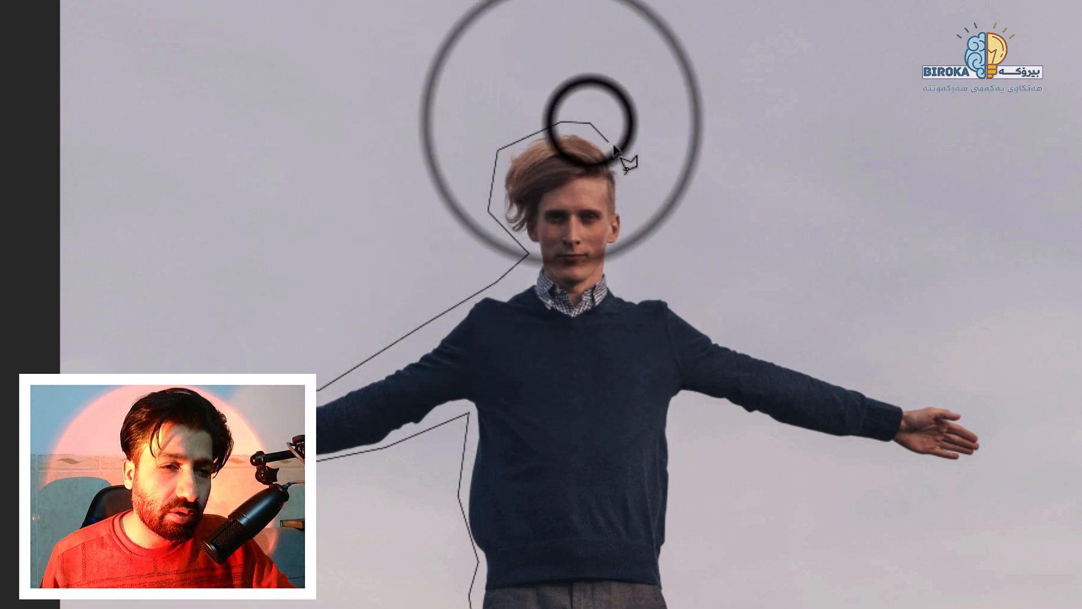
pyautogui.click(619, 151)
pyautogui.click(634, 231)
pyautogui.moveTo(641, 257)
pyautogui.mouseDown()
pyautogui.moveTo(548, 204)
pyautogui.moveTo(543, 187)
pyautogui.mouseUp()
pyautogui.click(522, 178)
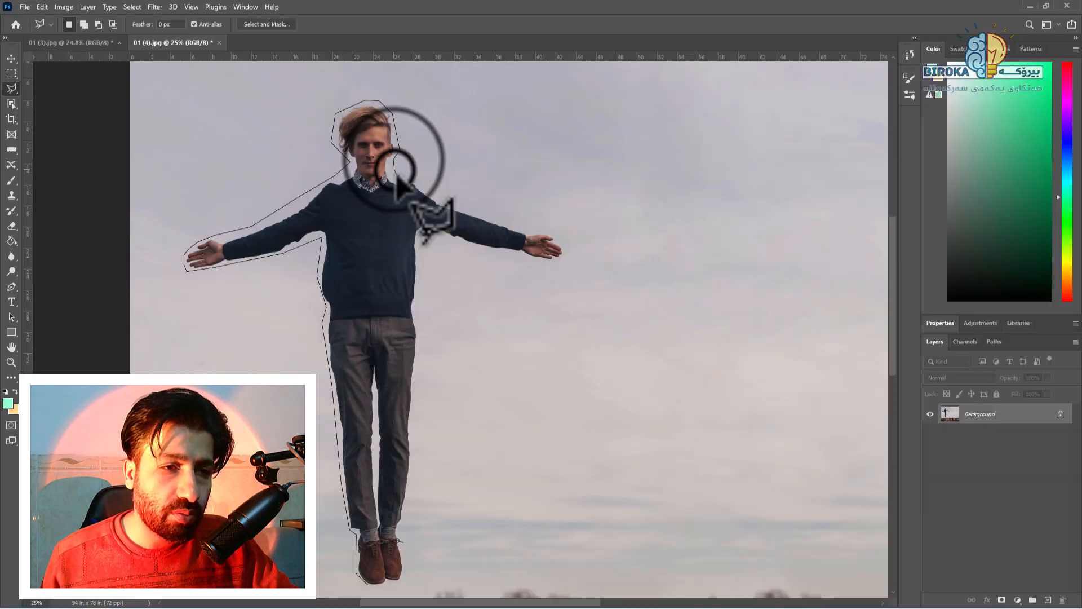
# Extend the polygonal outline along the top of the right arm, around its hand, and back beneath the arm to the armpit.
pyautogui.click(496, 214)
pyautogui.click(532, 232)
pyautogui.click(551, 228)
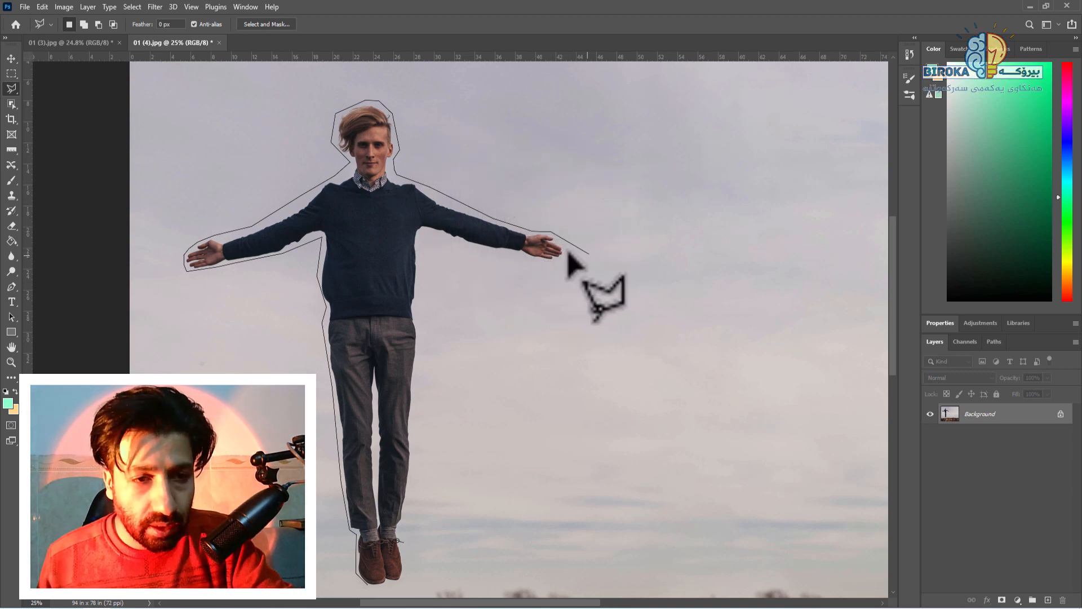
pyautogui.click(565, 250)
pyautogui.click(563, 261)
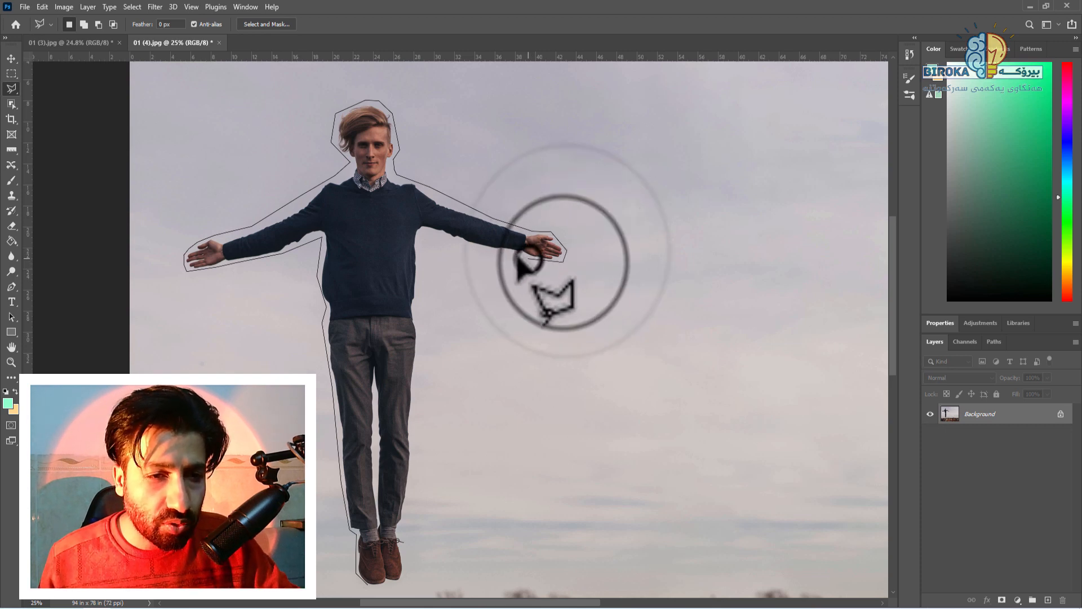
pyautogui.click(499, 250)
pyautogui.click(450, 239)
pyautogui.click(431, 230)
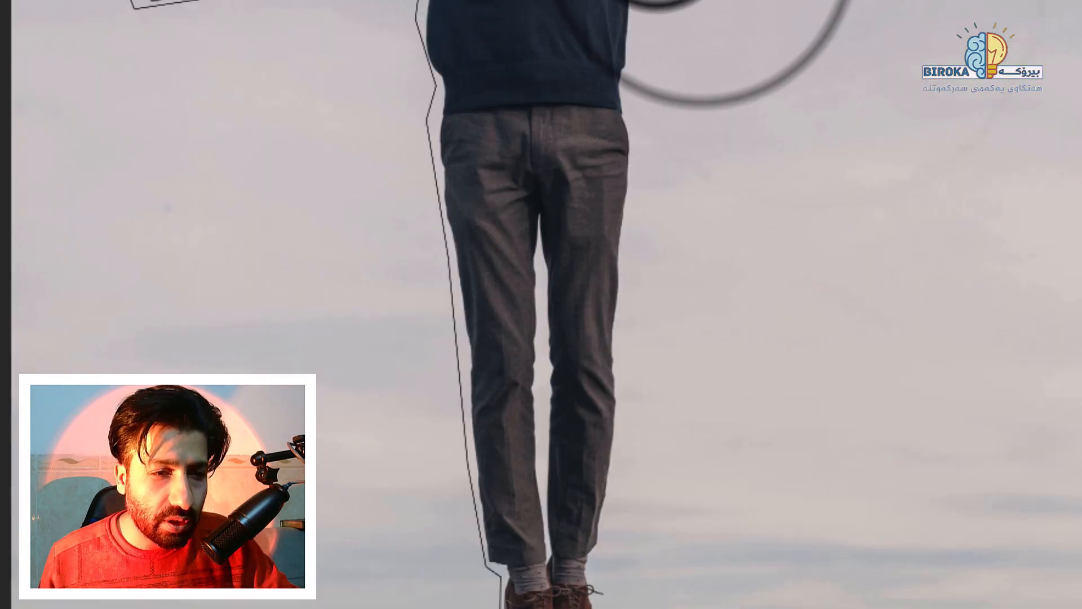
# Trace the outline down the right side of the torso and leg, and close the selection beneath the shoes.
pyautogui.click(631, 5)
pyautogui.moveTo(661, 29); pyautogui.dragTo(659, 0)
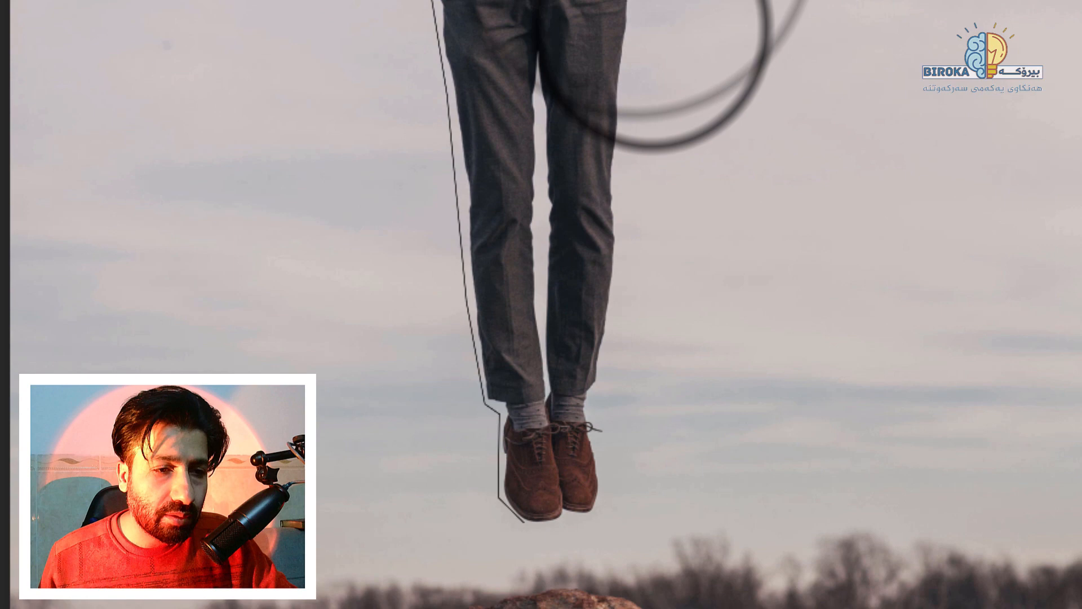
pyautogui.click(633, 33)
pyautogui.click(627, 257)
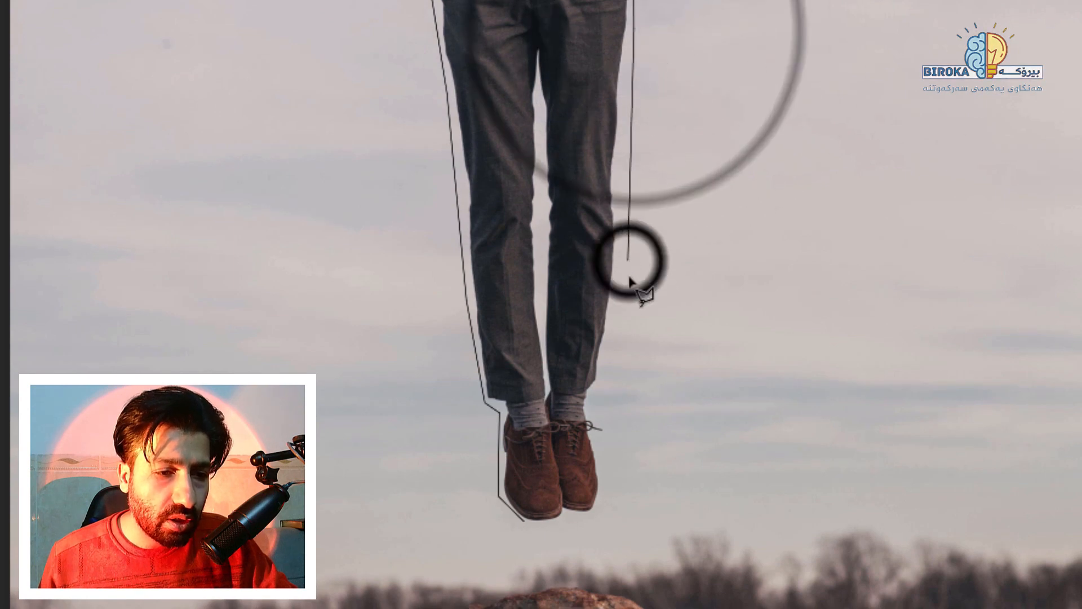
pyautogui.click(610, 399)
pyautogui.click(581, 558)
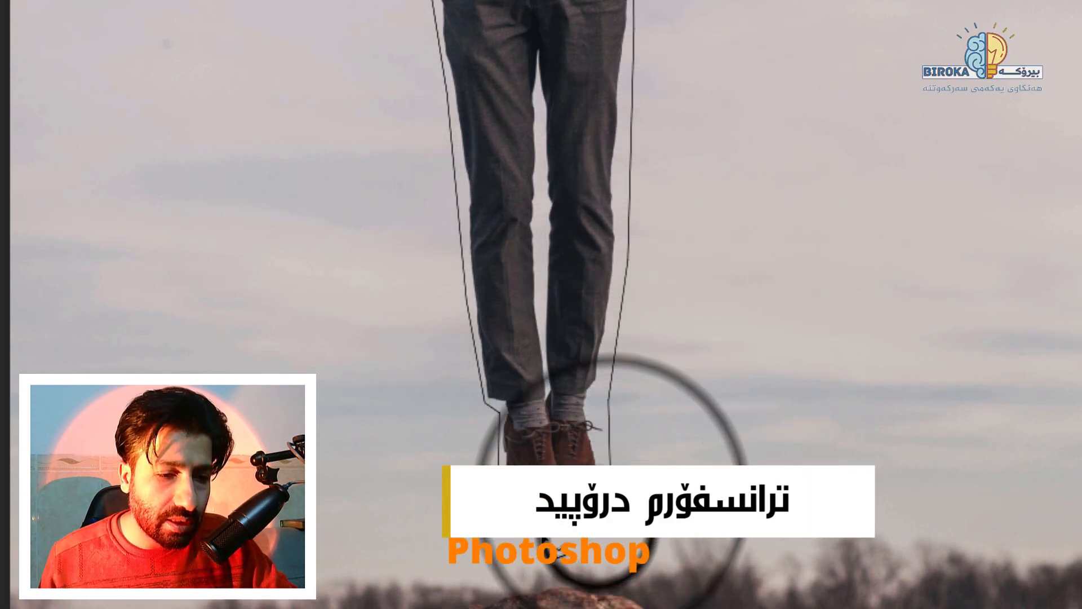
pyautogui.click(523, 524)
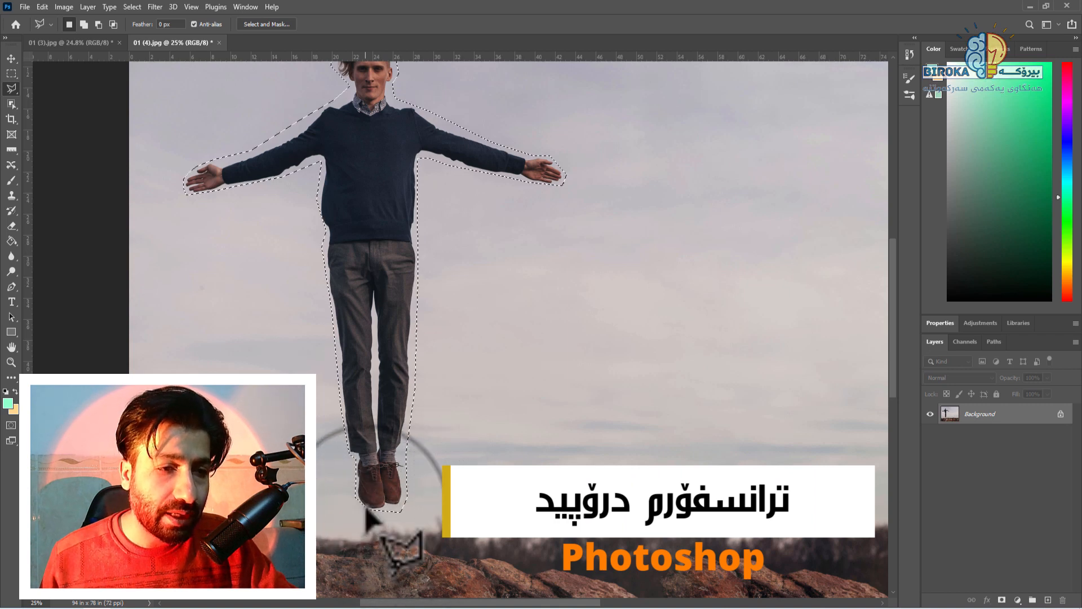
# Duplicate the selected man into the empty sky beside him with Content-Aware Move in Extend mode, scaling the copy down and tilting it slightly clockwise.
pyautogui.click(11, 164)
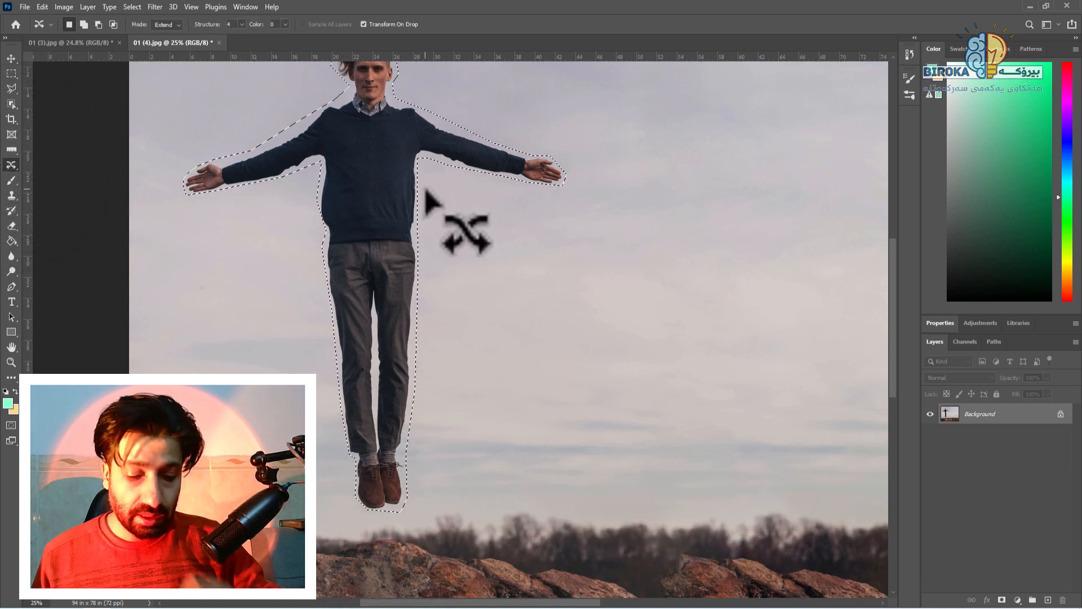
pyautogui.hotkey('ctrl', '0')
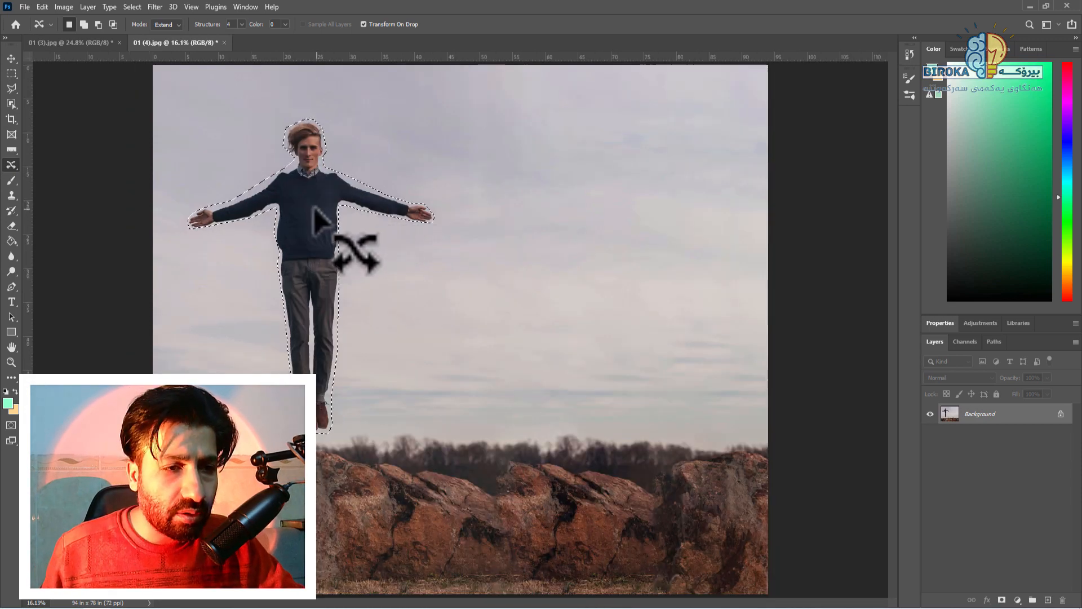
pyautogui.moveTo(314, 206); pyautogui.dragTo(587, 222)
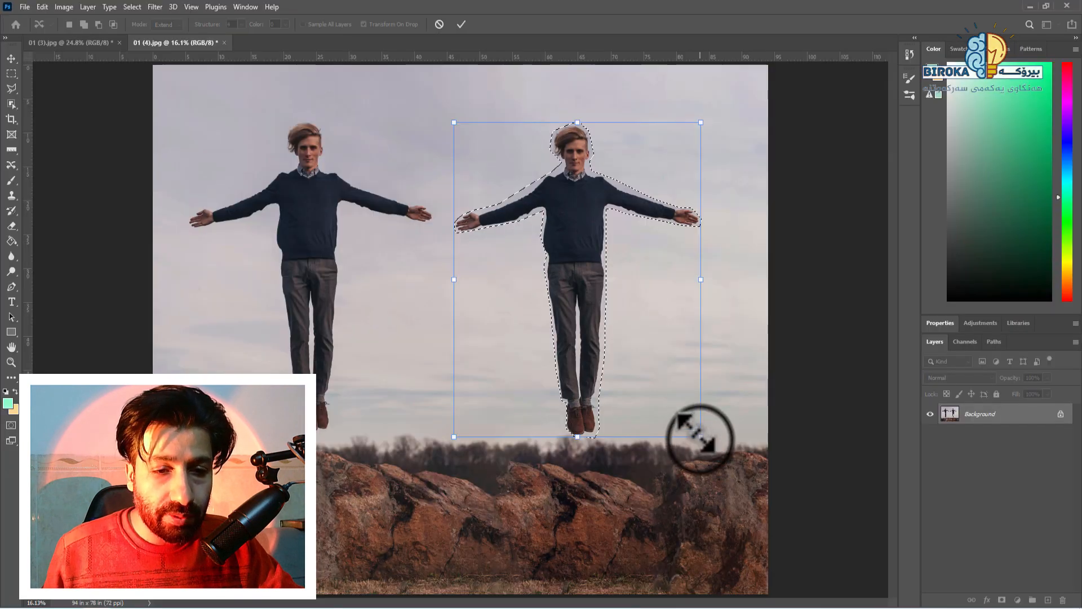
pyautogui.moveTo(698, 441); pyautogui.dragTo(632, 292)
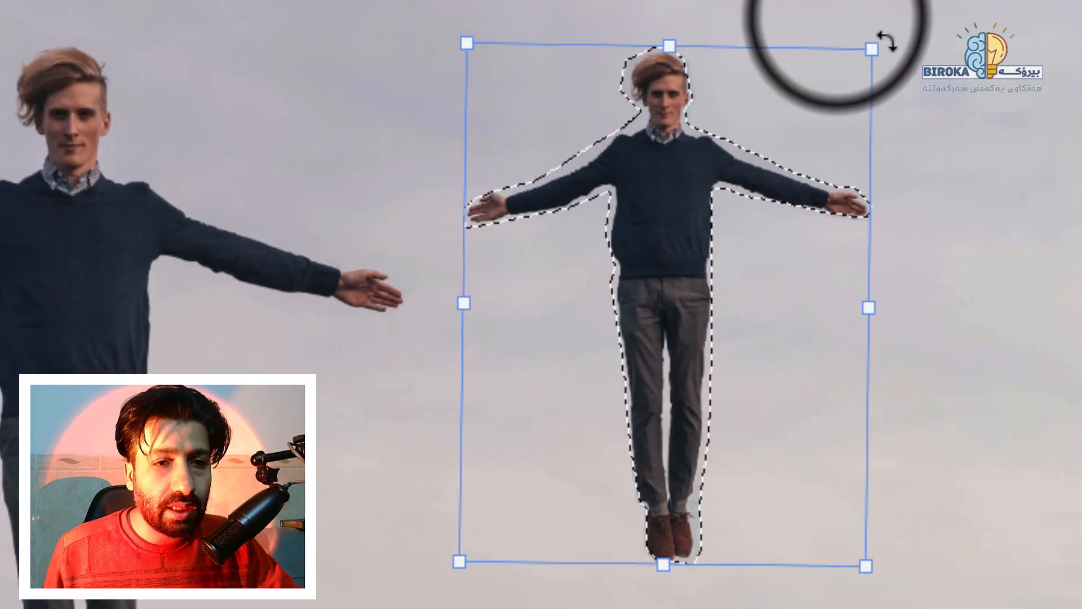
pyautogui.moveTo(884, 41); pyautogui.dragTo(838, 29)
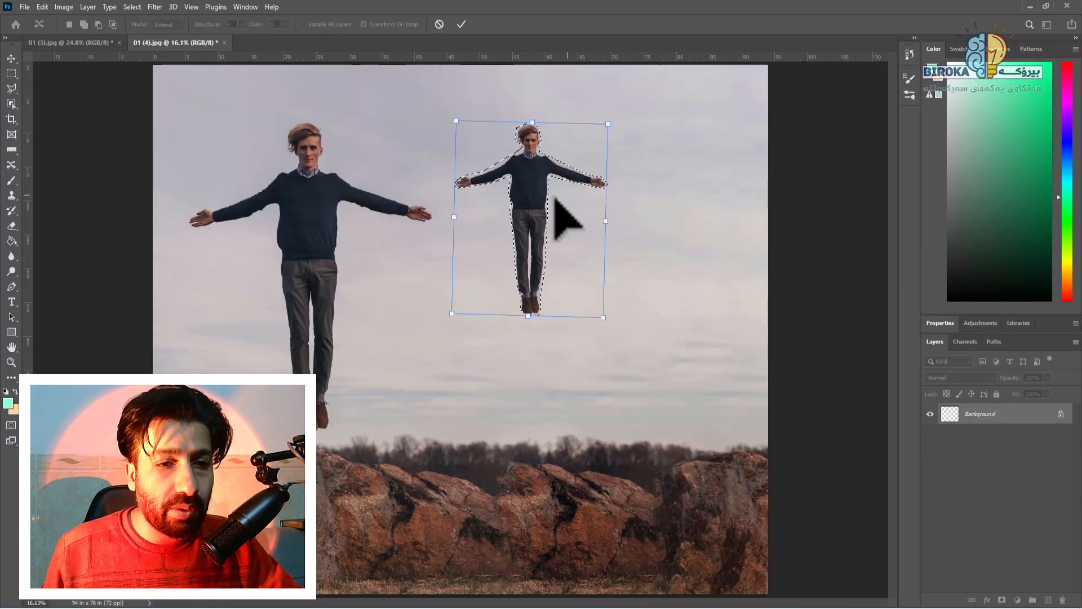
# Try flipping the smaller copy of the man horizontally, and flip it back again.
pyautogui.rightClick(692, 243)
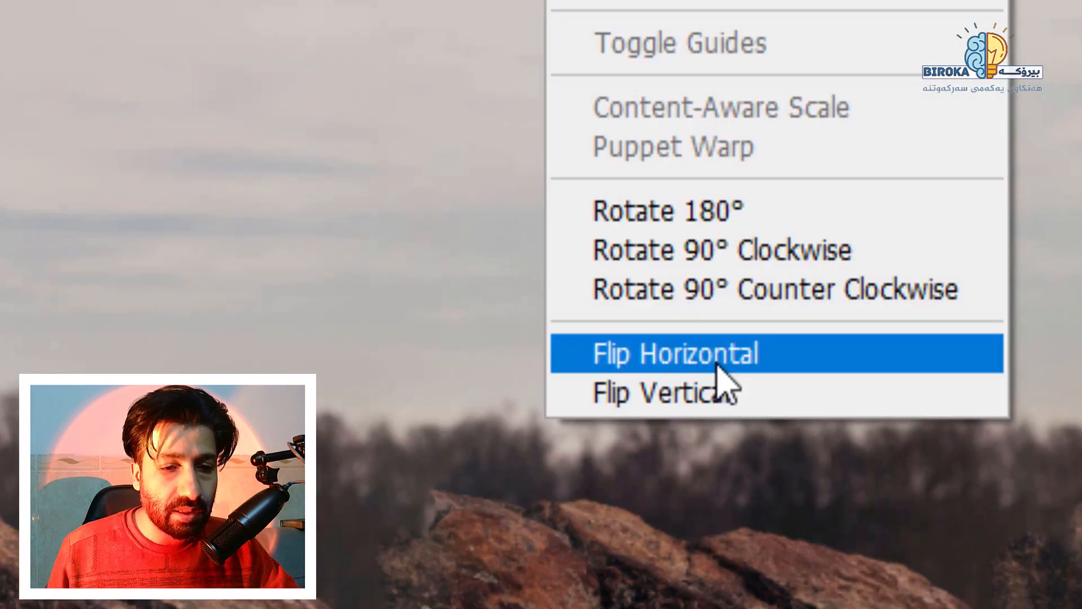
pyautogui.click(582, 429)
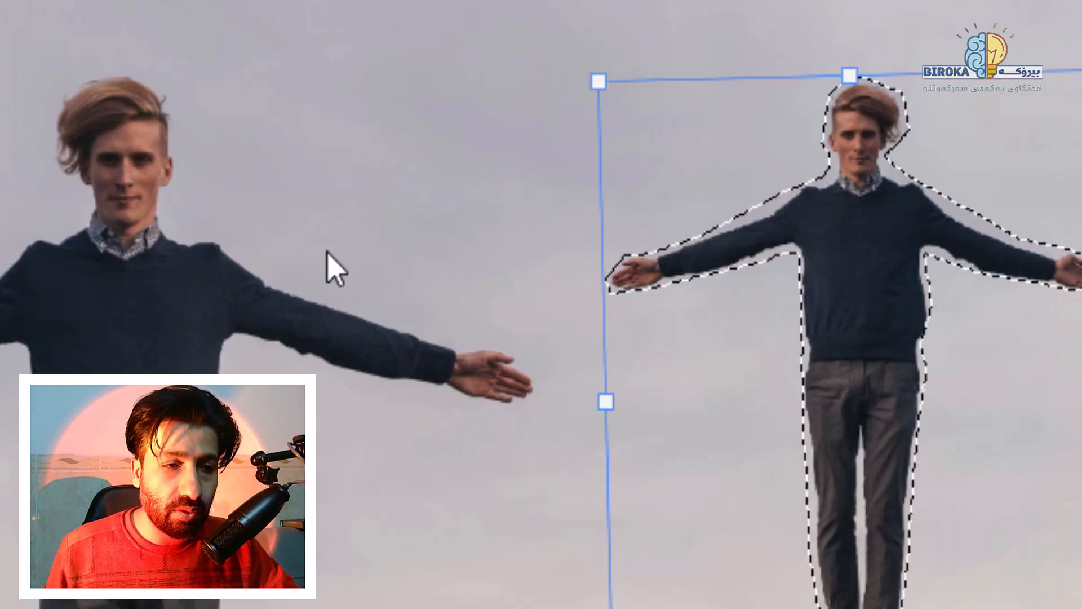
pyautogui.rightClick(873, 514)
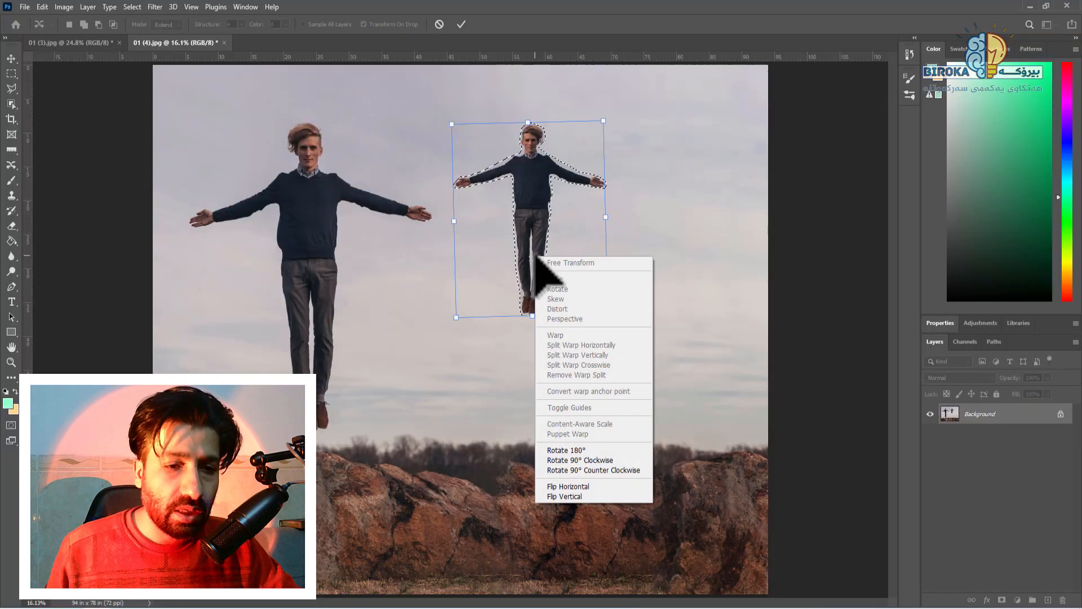
pyautogui.click(594, 485)
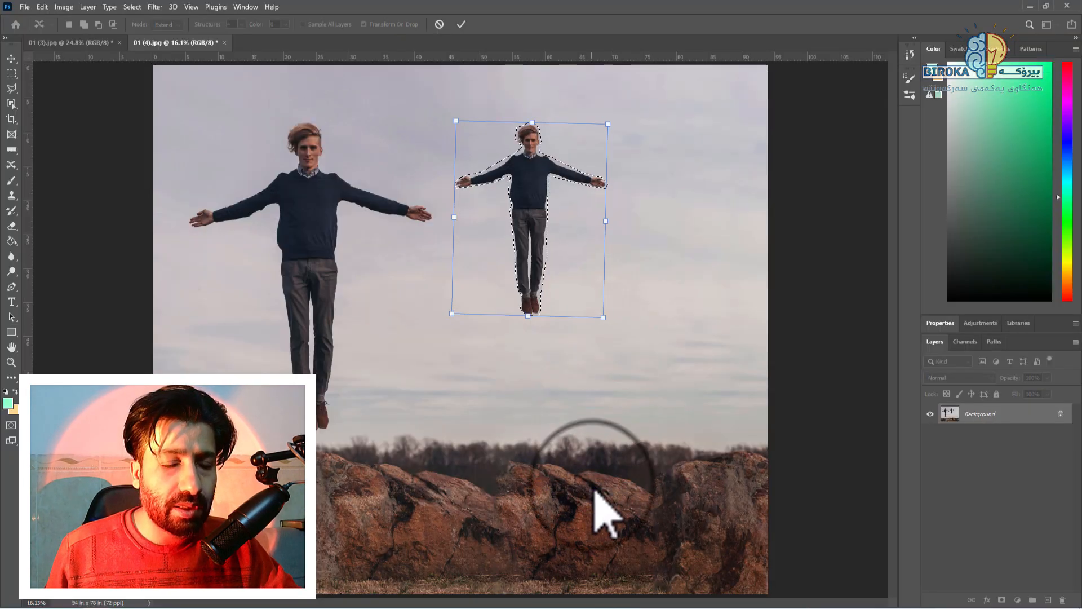
# Flip the smaller copy vertically, horizontally and vertically again so it stands upright and mirrored, and apply the transformation.
pyautogui.rightClick(525, 223)
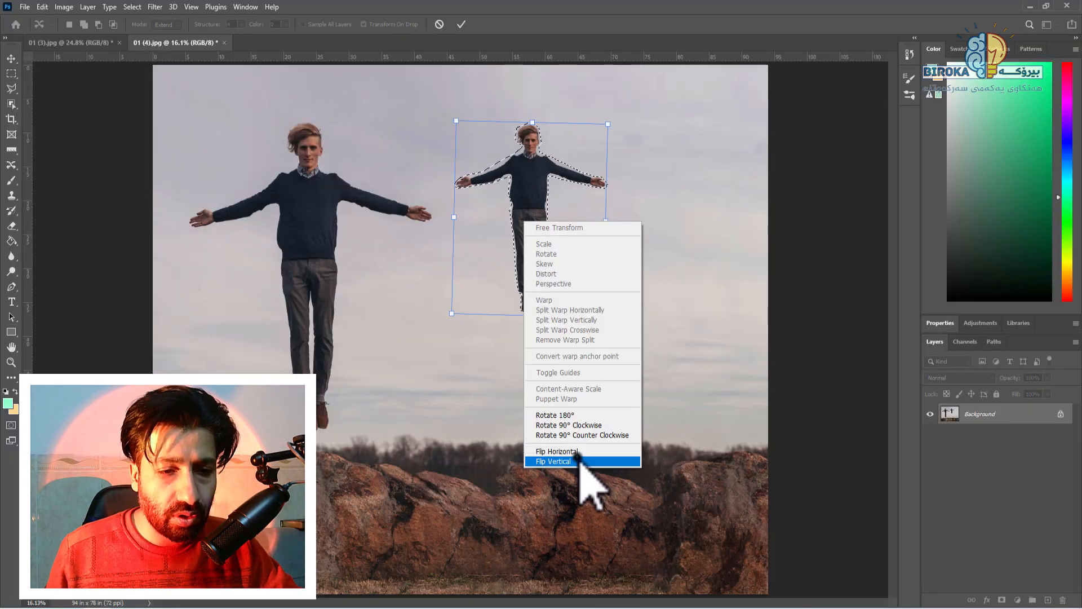
pyautogui.click(580, 461)
pyautogui.rightClick(532, 246)
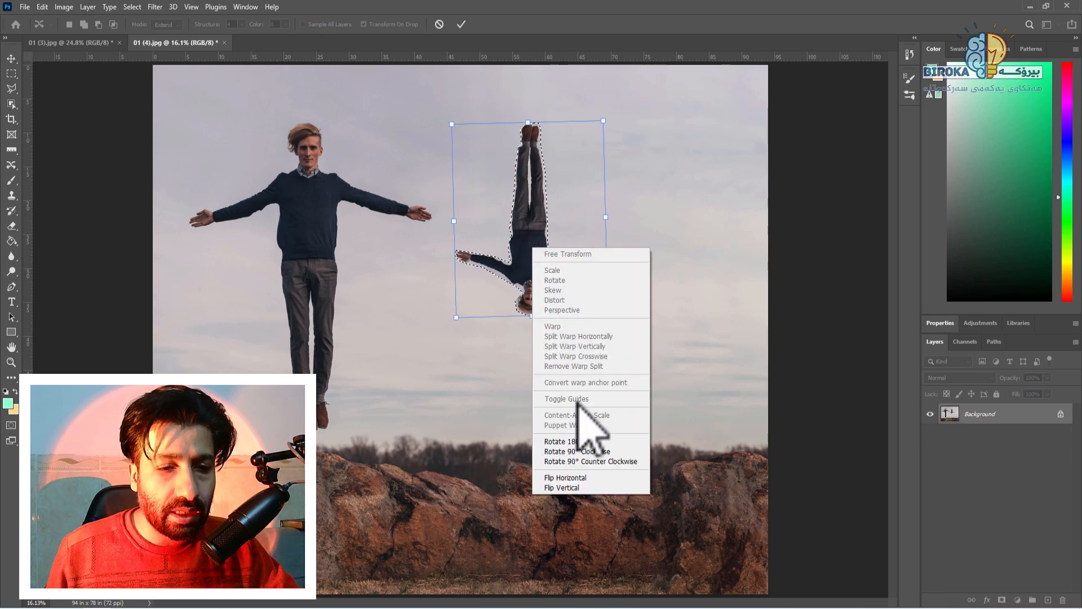
pyautogui.click(592, 474)
pyautogui.rightClick(535, 248)
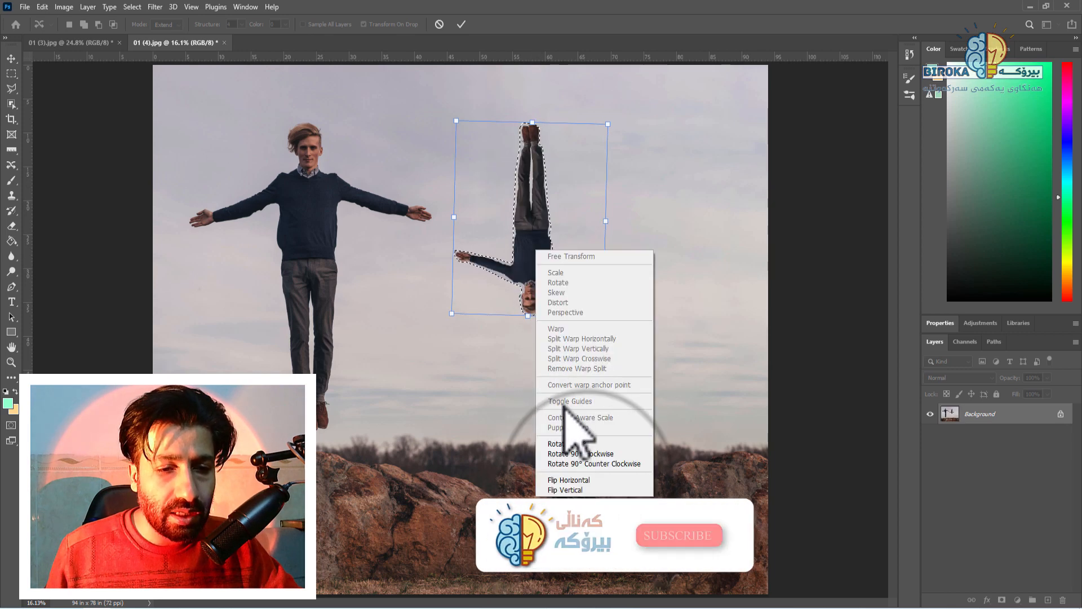
pyautogui.click(572, 489)
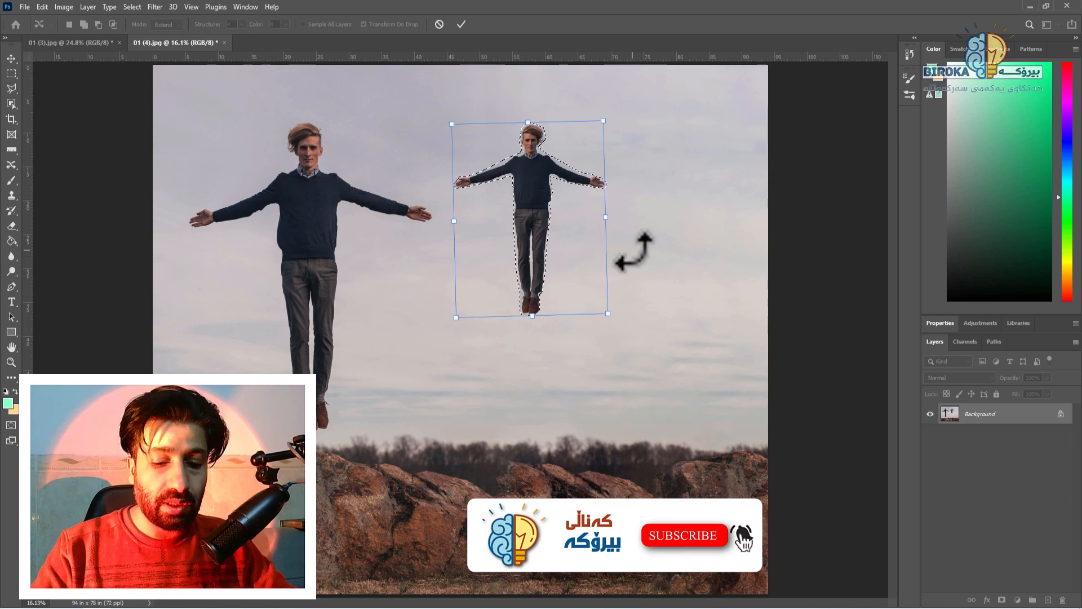
pyautogui.press('Return')
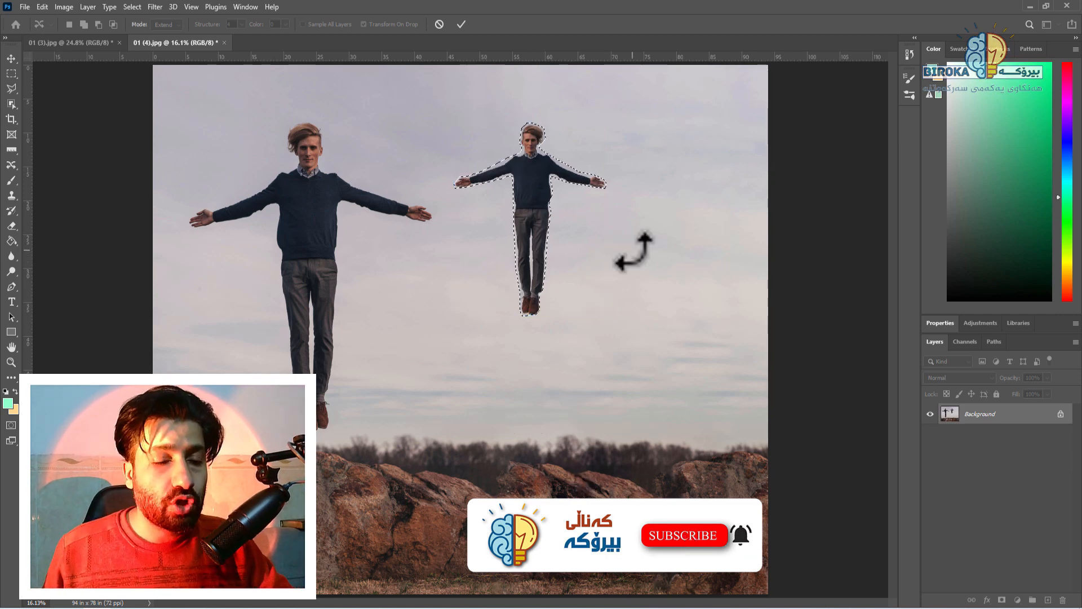